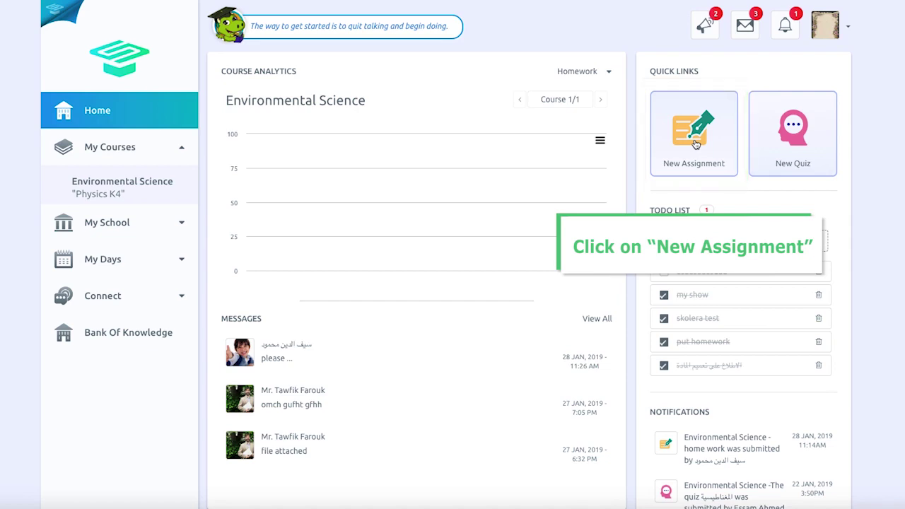
Step: Start a new assignment from the quick link and name it 'Homework'
click(695, 143)
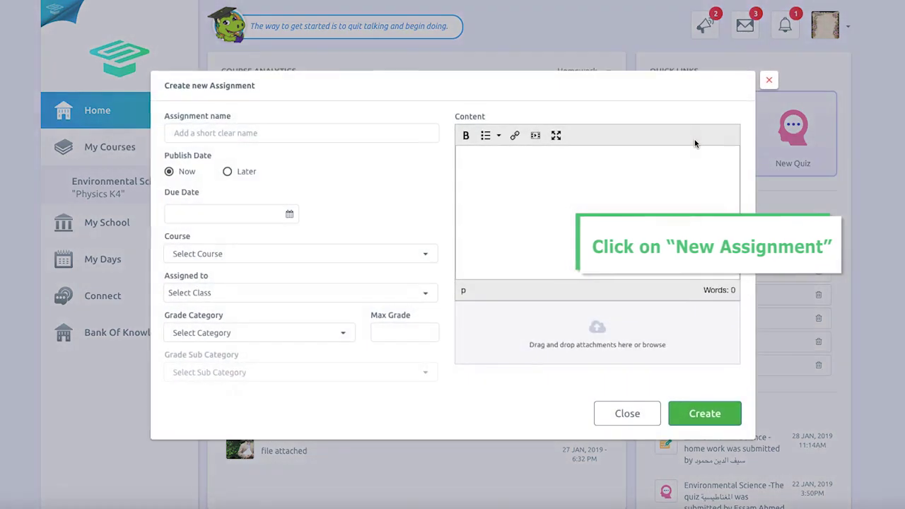
click(396, 131)
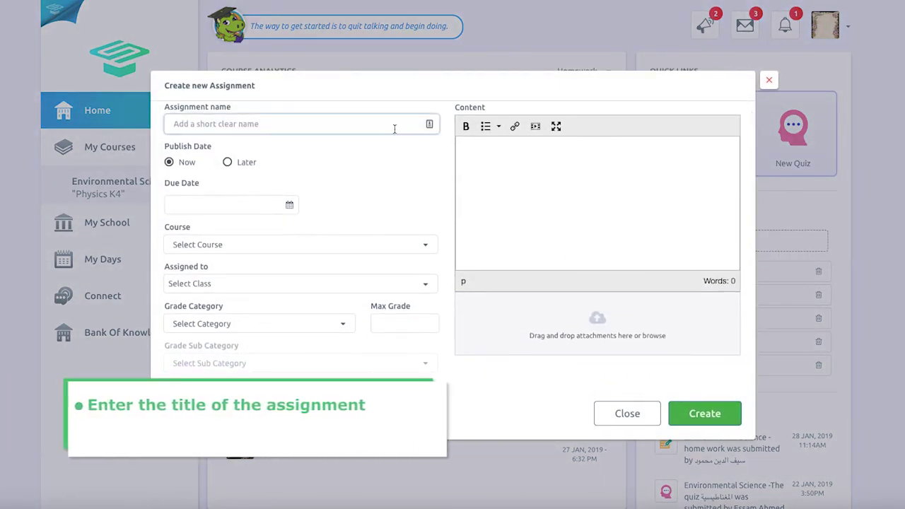
text(Homewor)
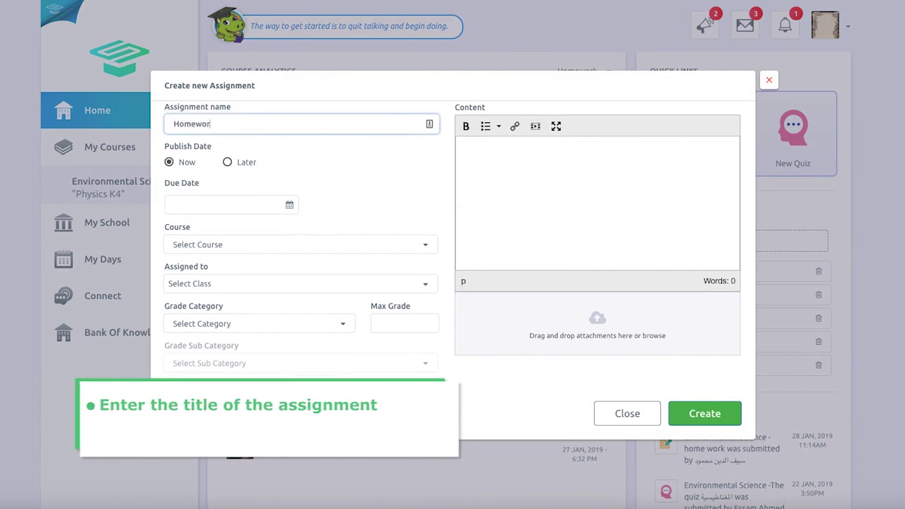
text(k)
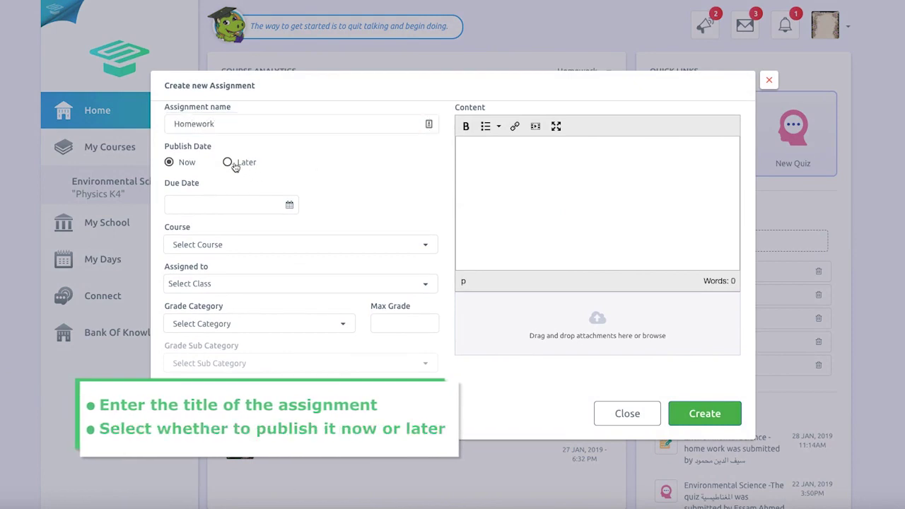
Step: Set publishing to Now and the due date to 29 Jan 2019
click(227, 163)
click(171, 163)
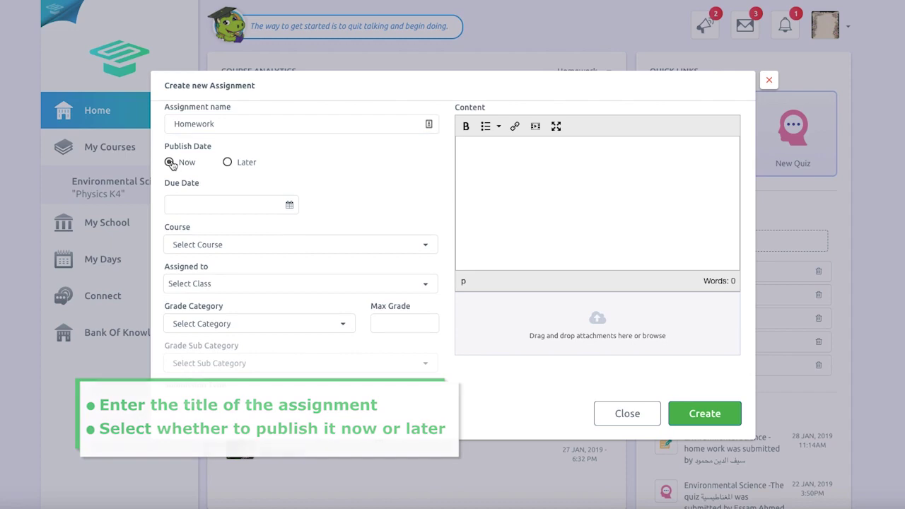
click(227, 164)
click(413, 172)
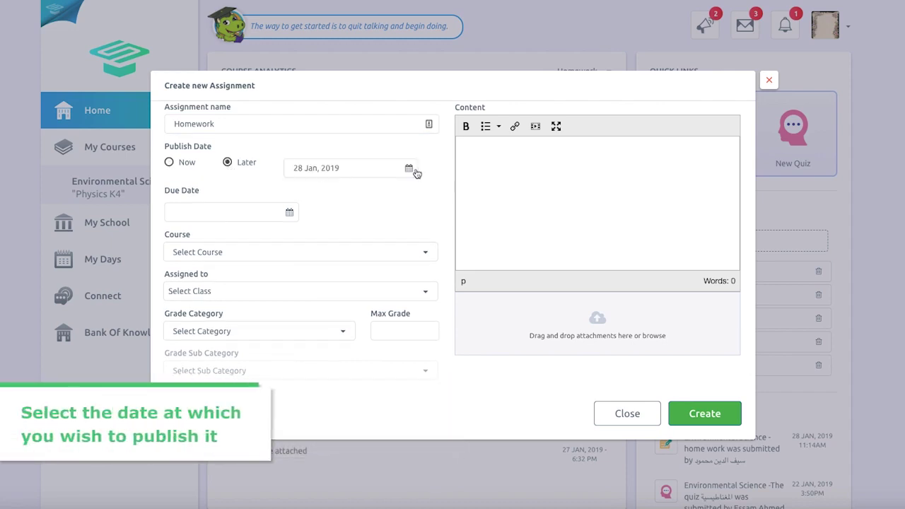
click(410, 170)
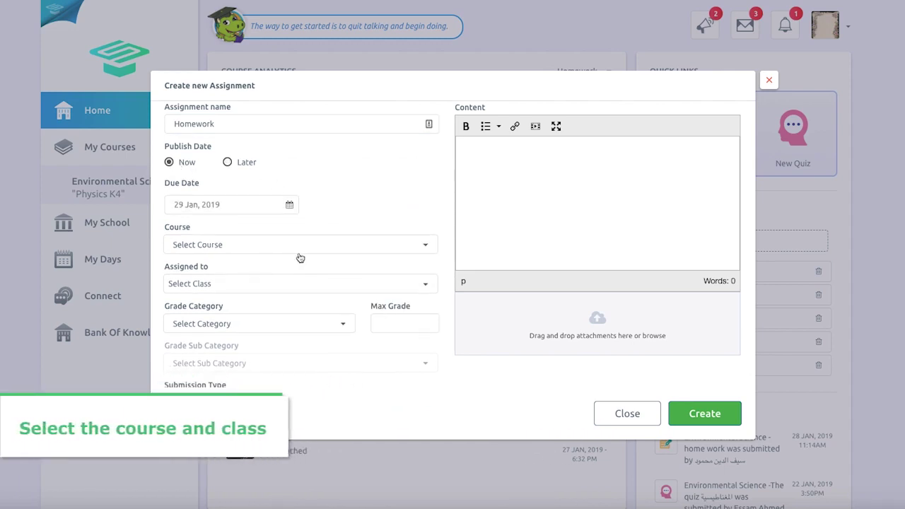
click(299, 244)
Step: Choose course Environmental Science, grade category Homework and a max grade of 5
click(300, 255)
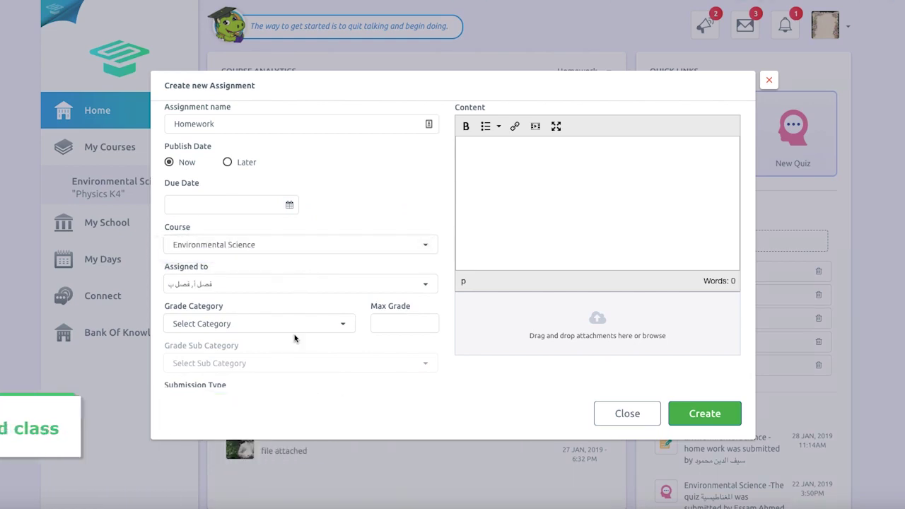
click(313, 323)
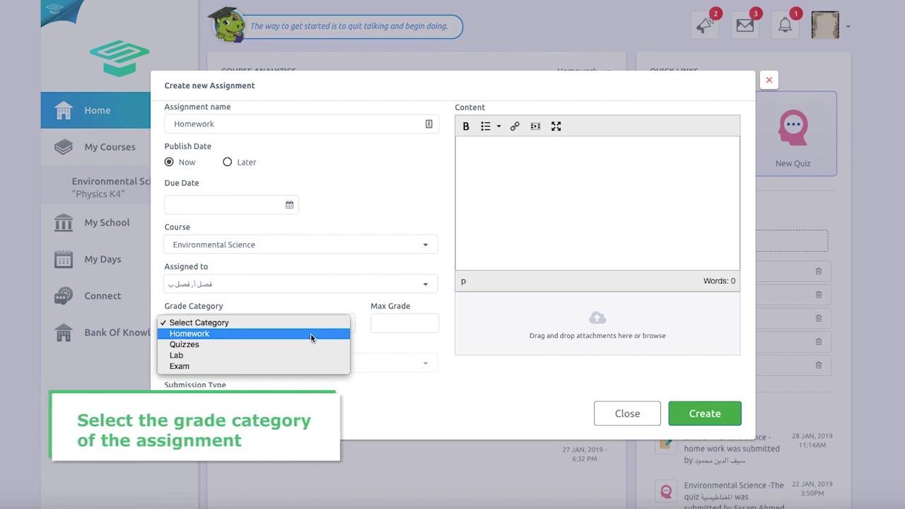
click(311, 334)
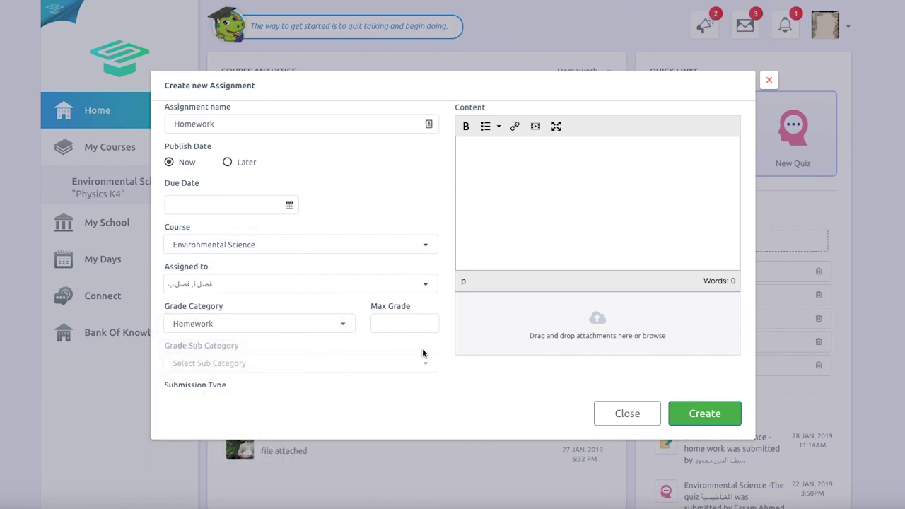
click(404, 323)
text(5)
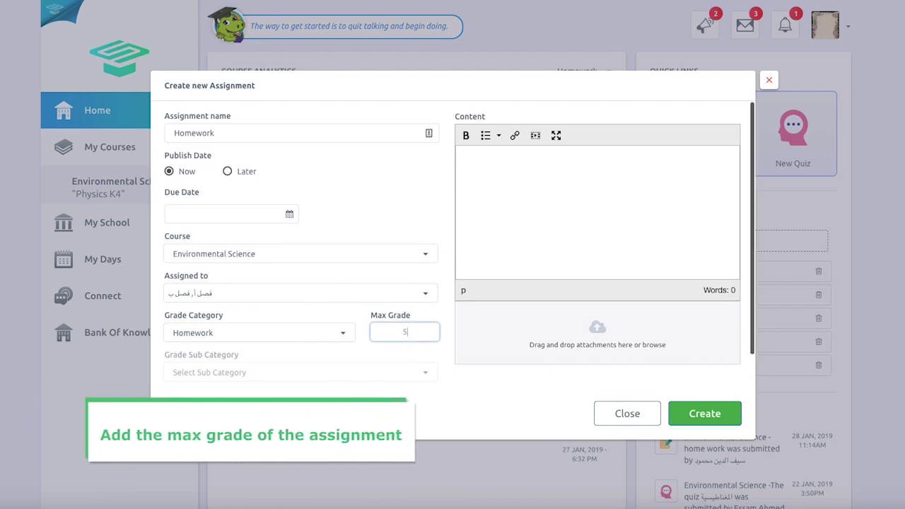
scroll(453, 283, down, 1)
click(458, 251)
text(Define the)
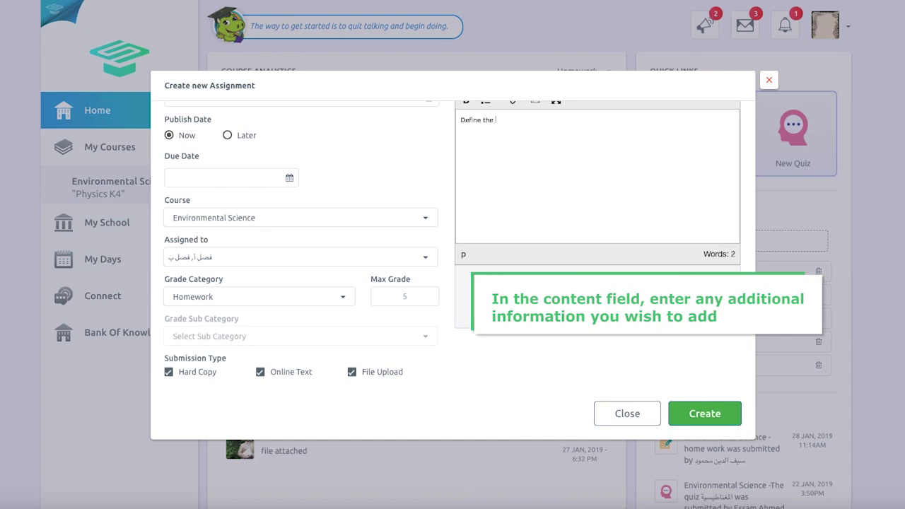
Step: Fill the Content editor with 'Define the following terms ...' and create the assignment
text(following )
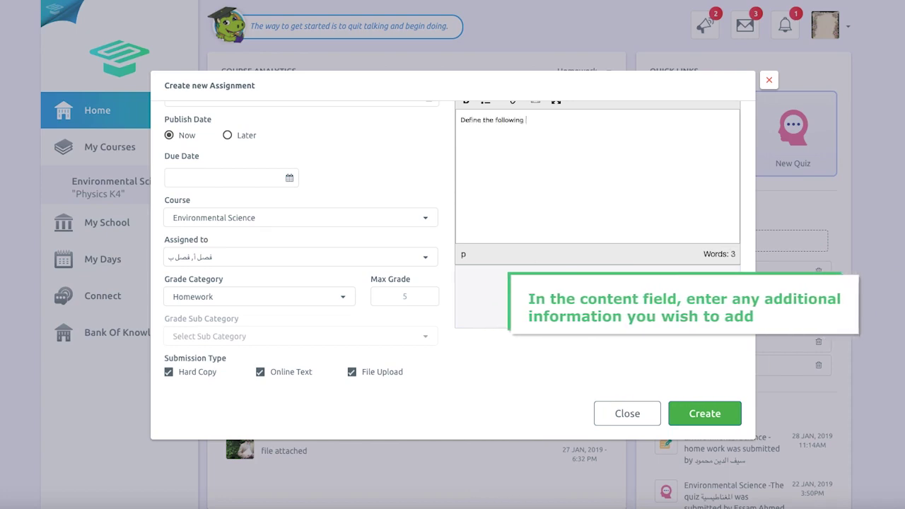
text(terms .)
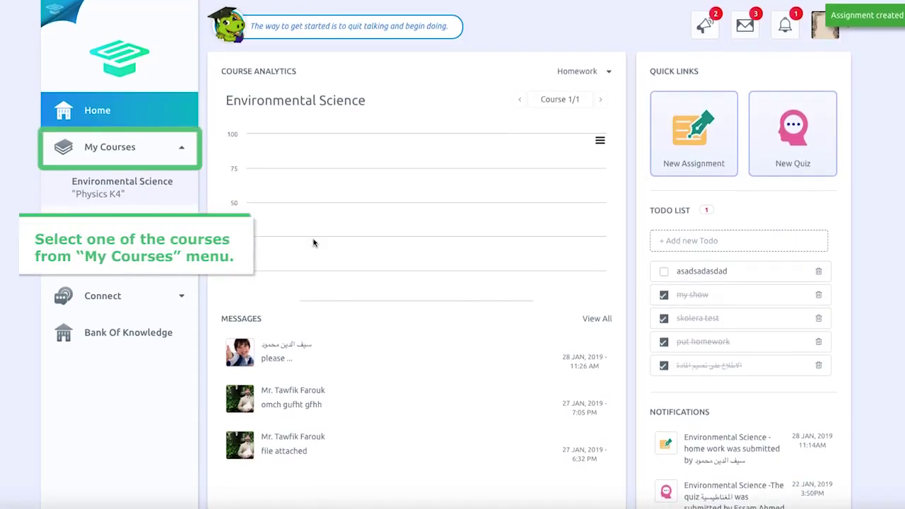
Step: From My Courses, go to Environmental Science's Assignments and start a + New Assignment
click(147, 191)
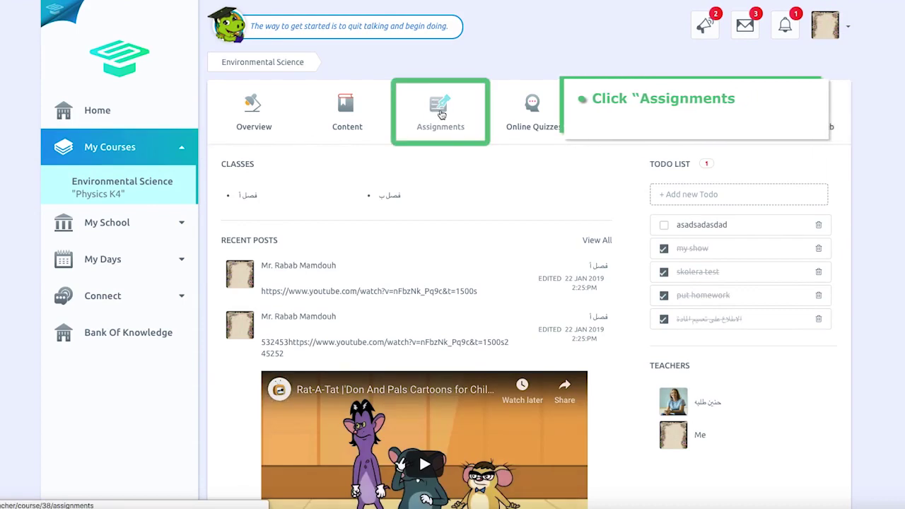
click(440, 114)
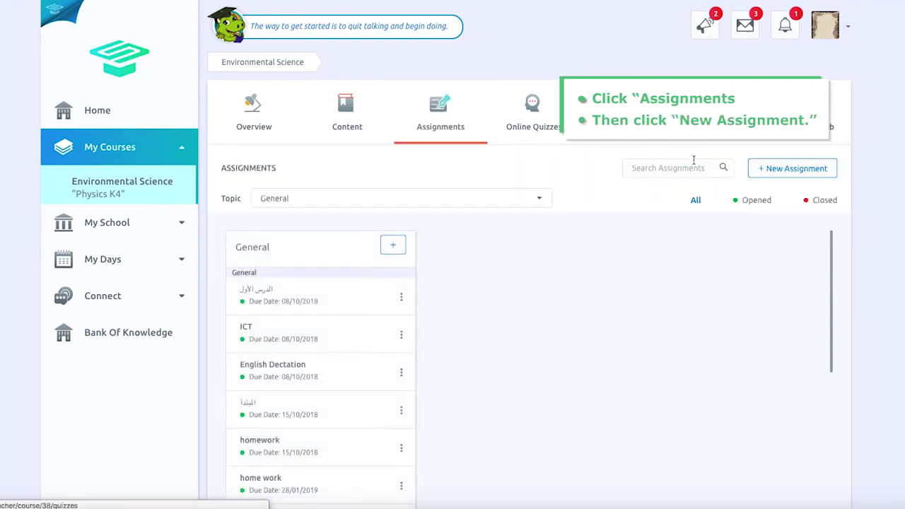
click(780, 174)
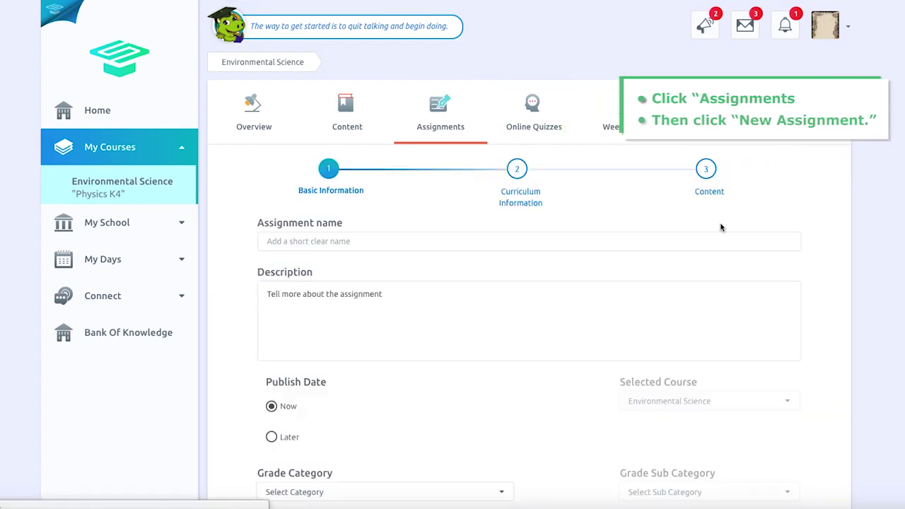
Step: Name the assignment 'homework' and set it to publish Later, on 28 Jan 2019
click(635, 240)
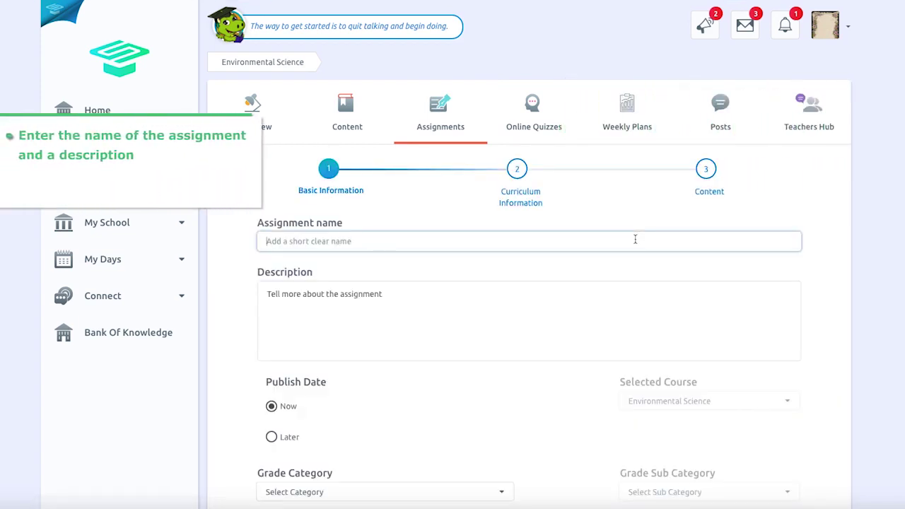
text(homework)
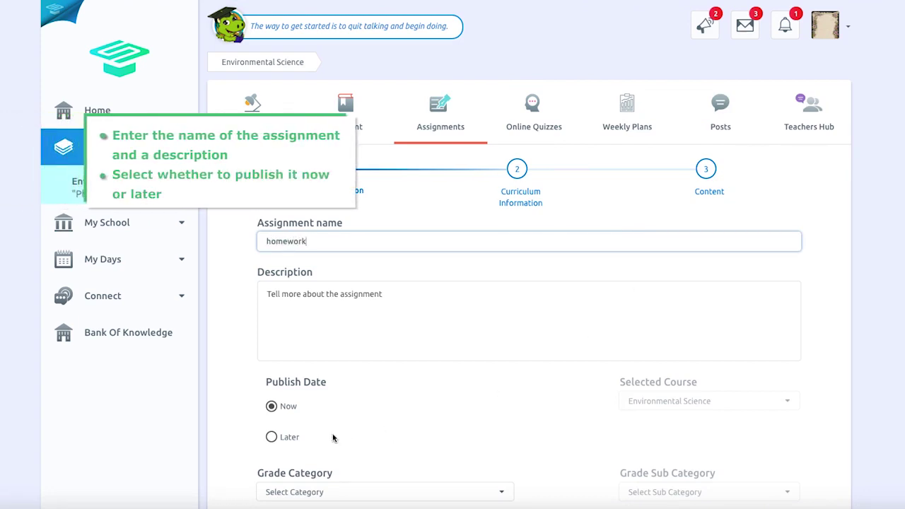
click(299, 438)
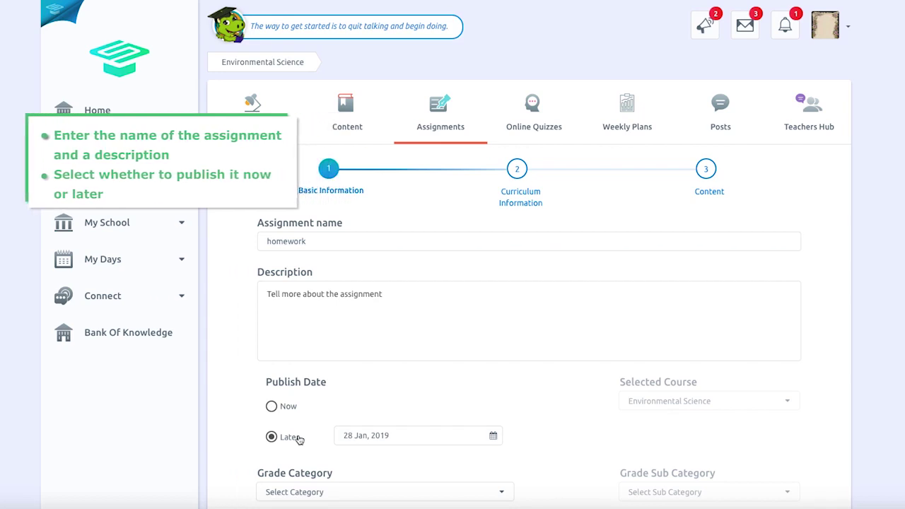
click(288, 407)
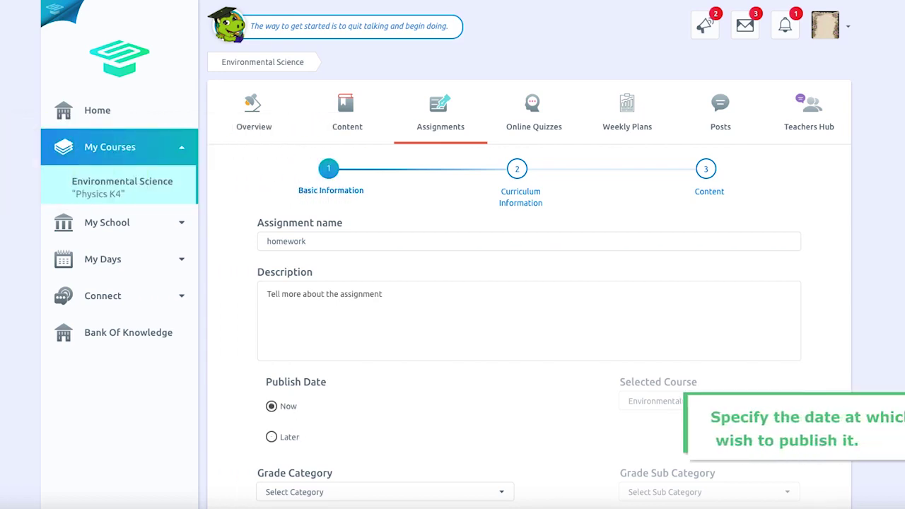
click(290, 437)
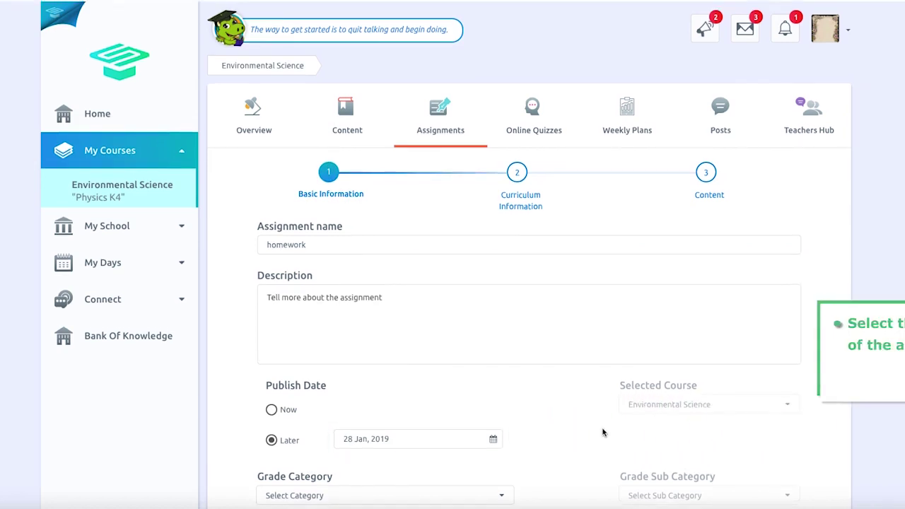
scroll(603, 432, down, 3)
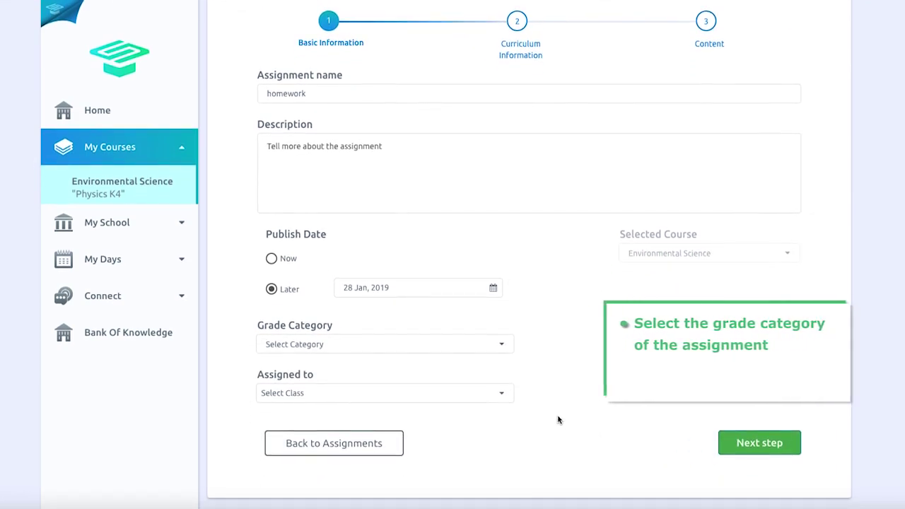
Step: Set grade category to Homework and assign it to all classes
click(499, 344)
click(493, 355)
click(501, 395)
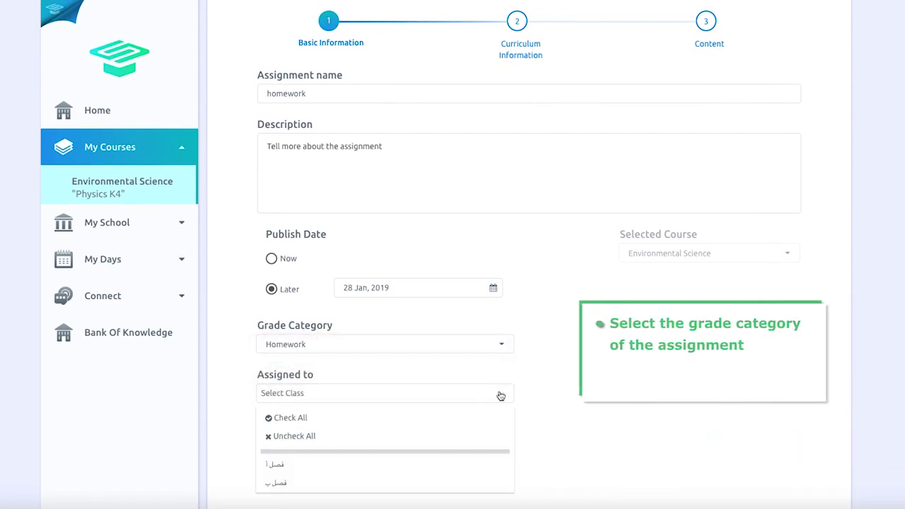
click(489, 418)
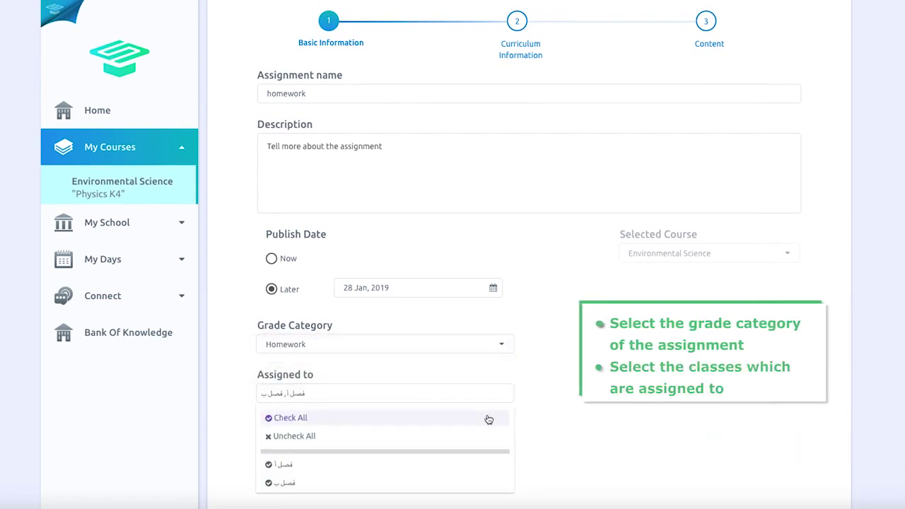
click(627, 420)
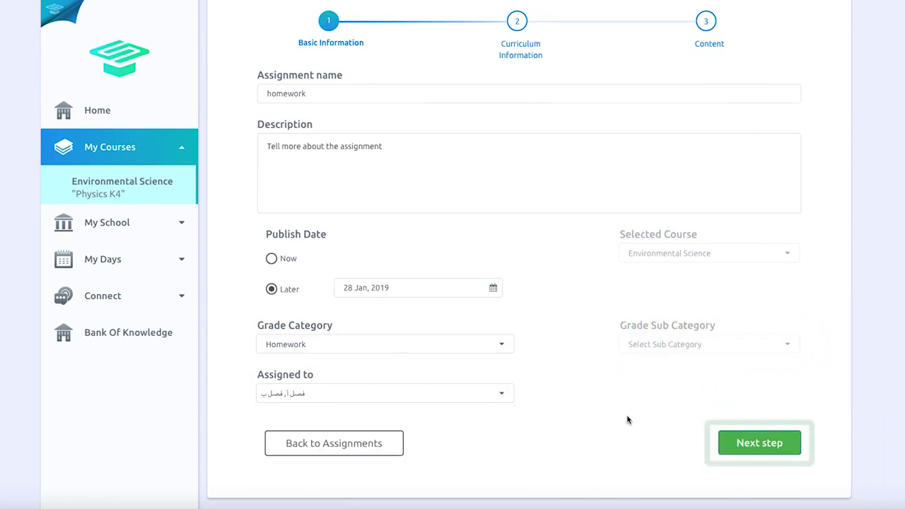
click(754, 448)
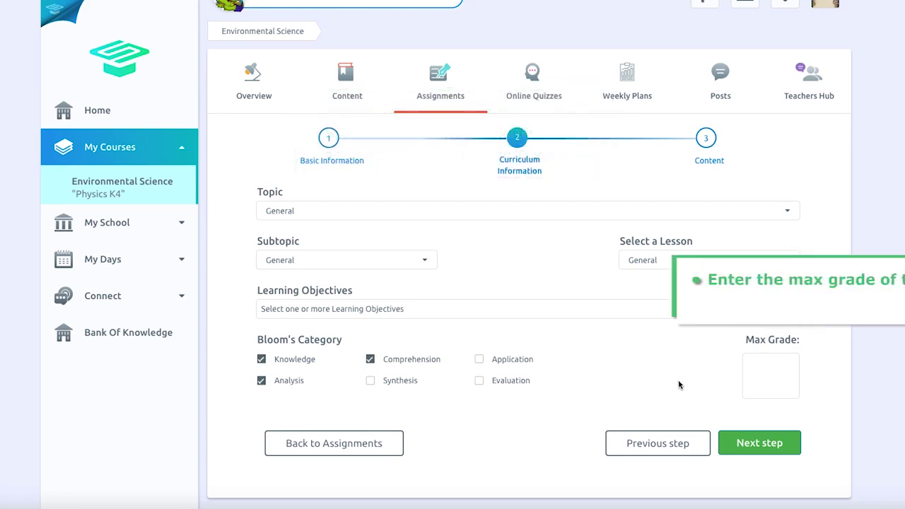
Step: Enter a max grade of 5 on the curriculum step and advance to content
click(755, 381)
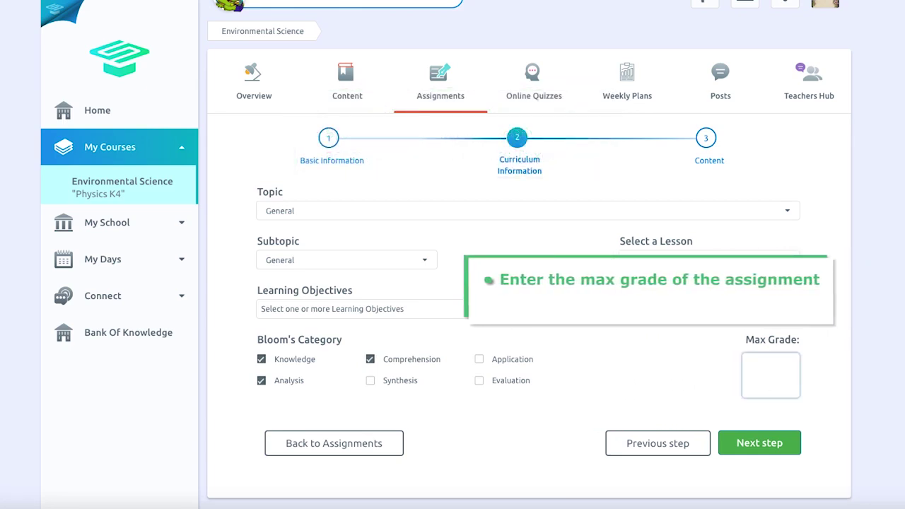
text(5)
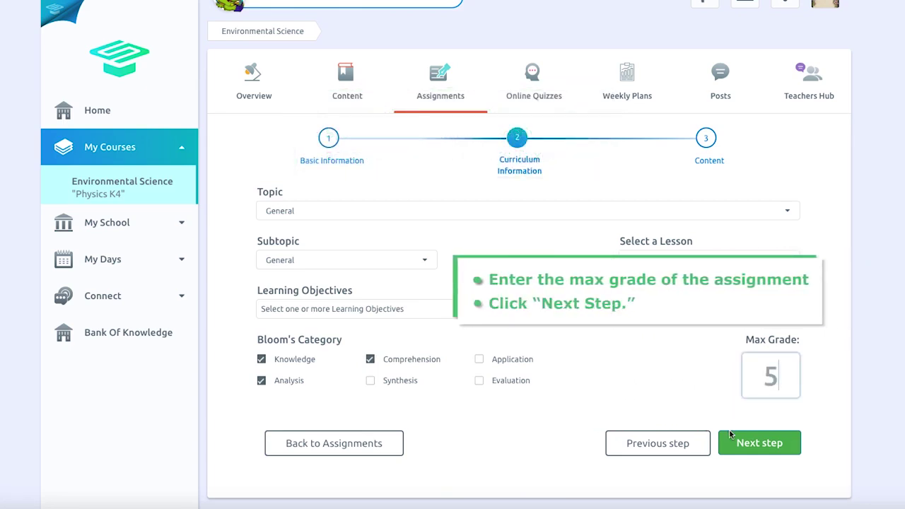
click(744, 441)
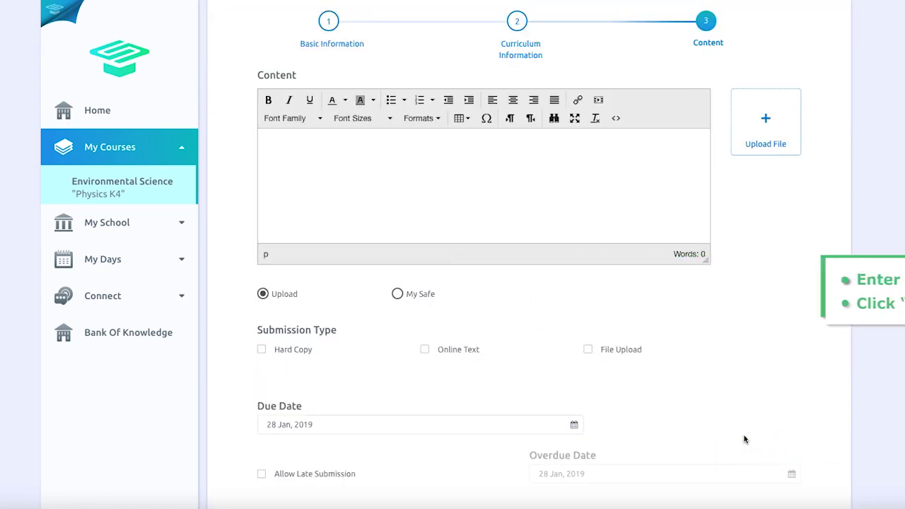
Step: Write 'Define trms' as content, allow File Upload submissions, and create the assignment
click(553, 170)
text(Define the follo)
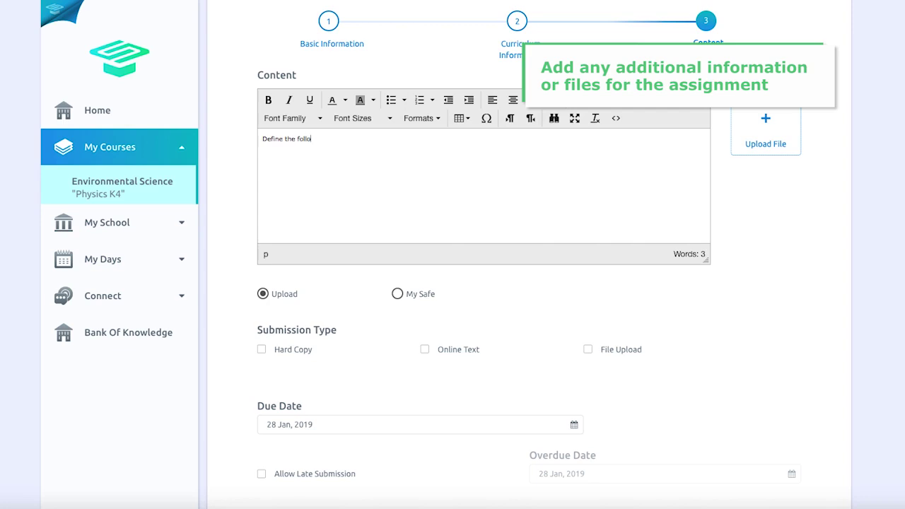
text(wing terms)
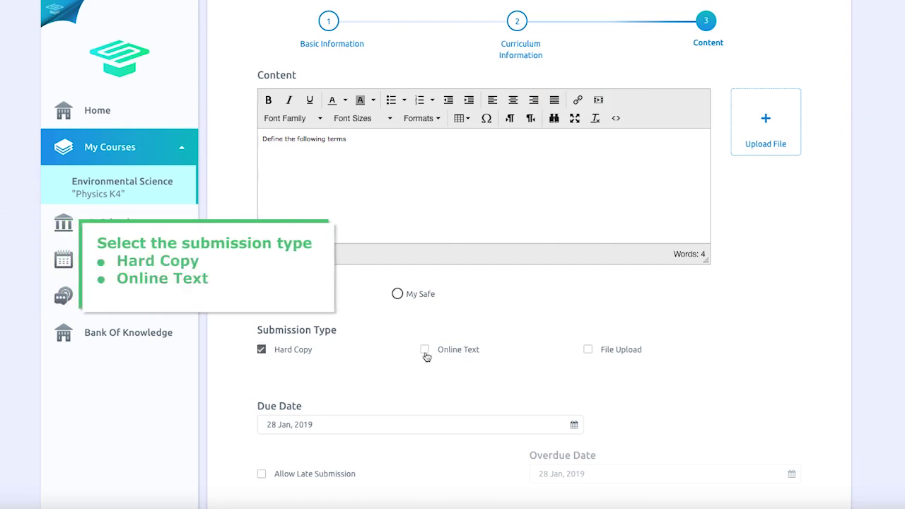
click(588, 351)
scroll(591, 359, down, 2)
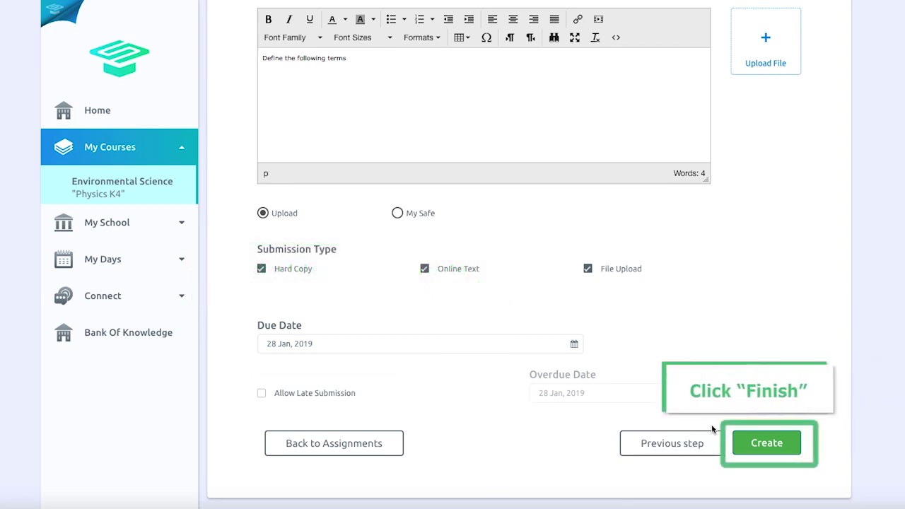
click(766, 443)
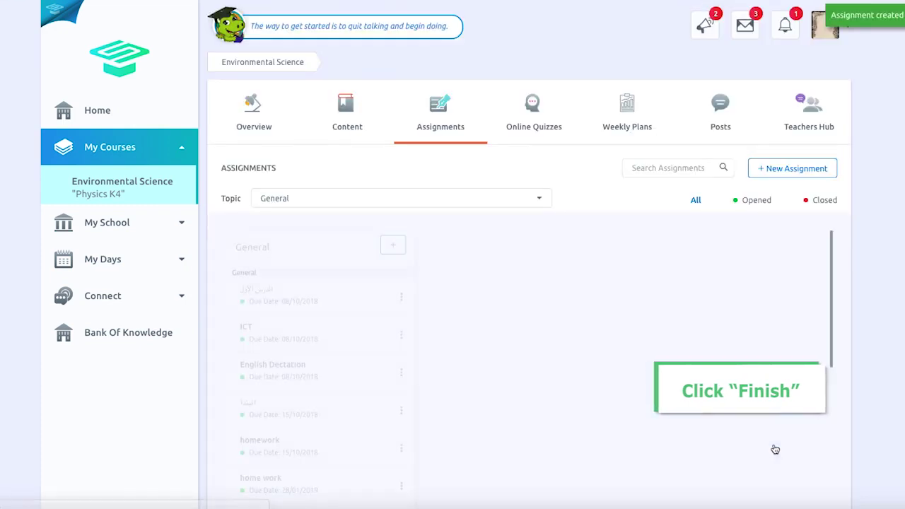